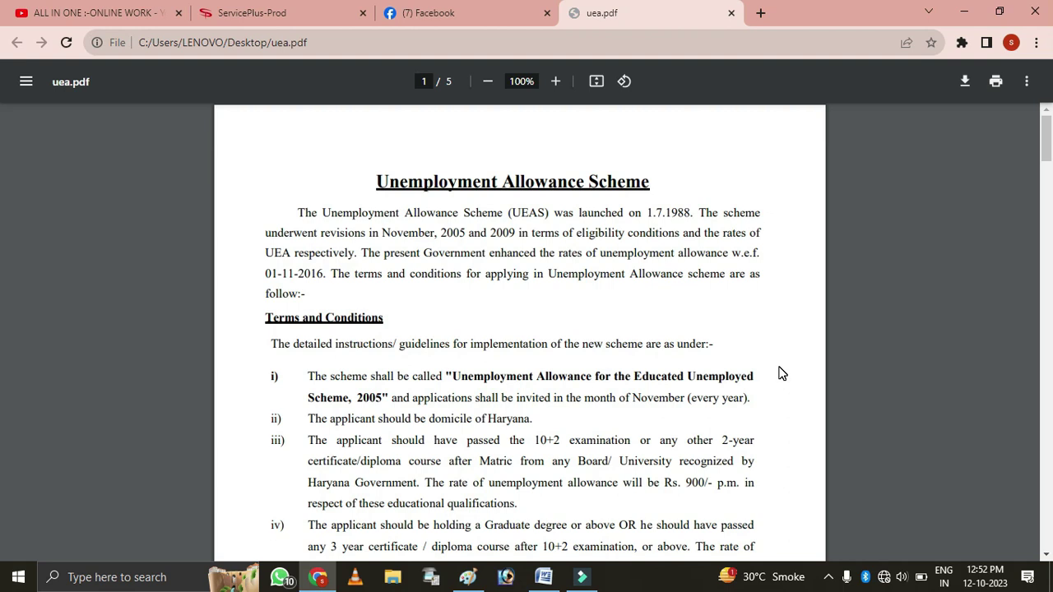
Switch to the Hindi Word document sfgg and read the unemployment allowance scheme's introduction and conditions i to vi
left_click(554, 582)
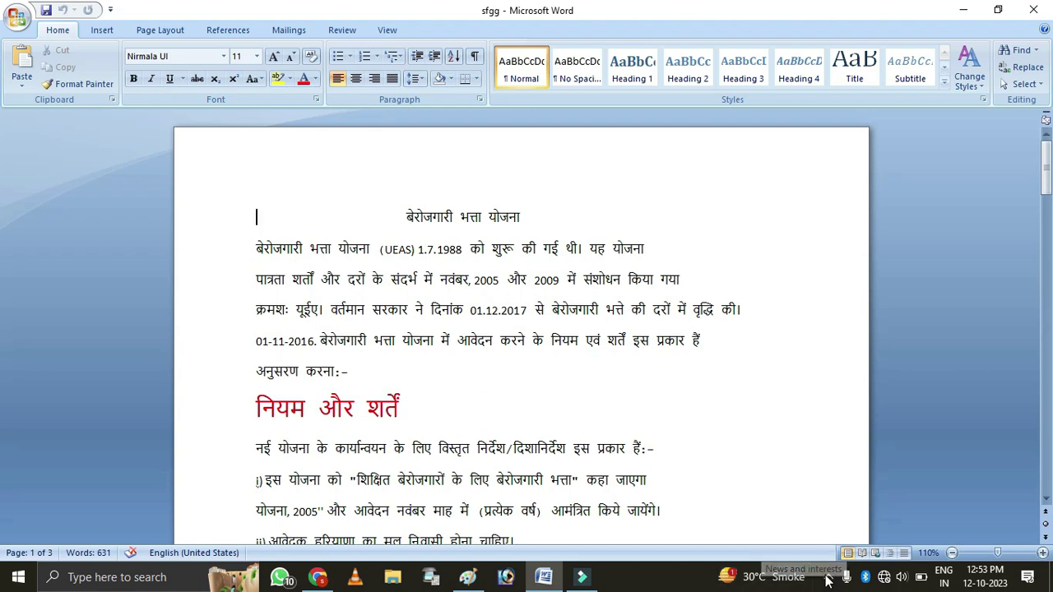
scroll(556, 378, "down", 2)
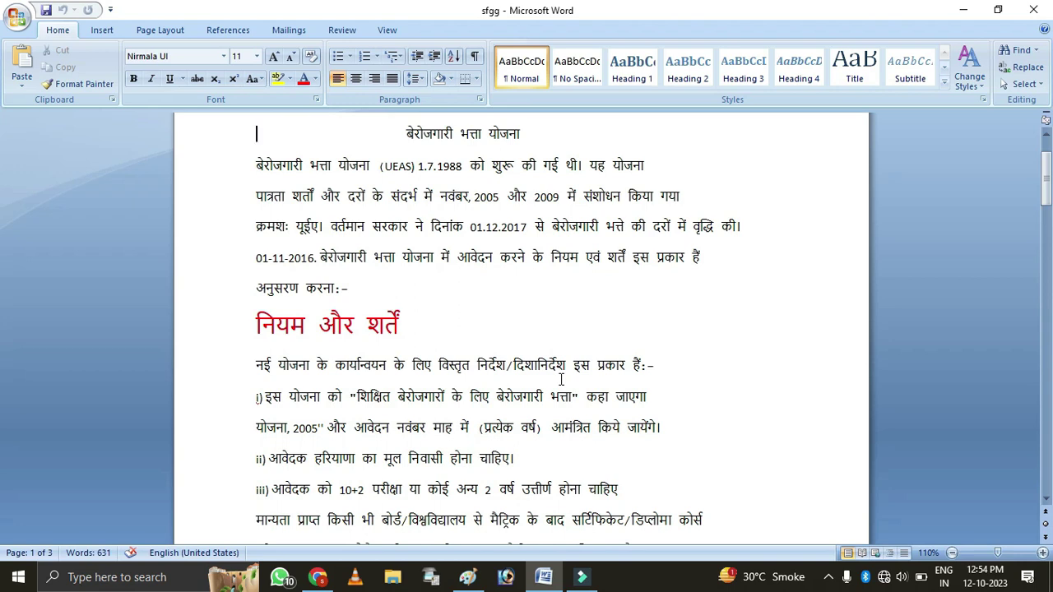
scroll(561, 380, "down", 2)
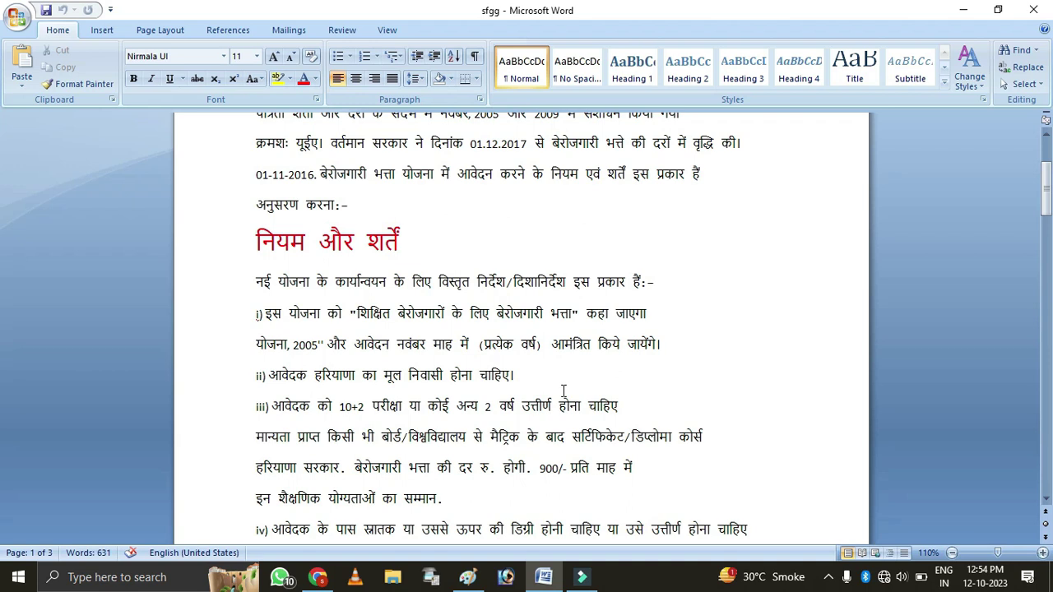
scroll(564, 391, "down", 2)
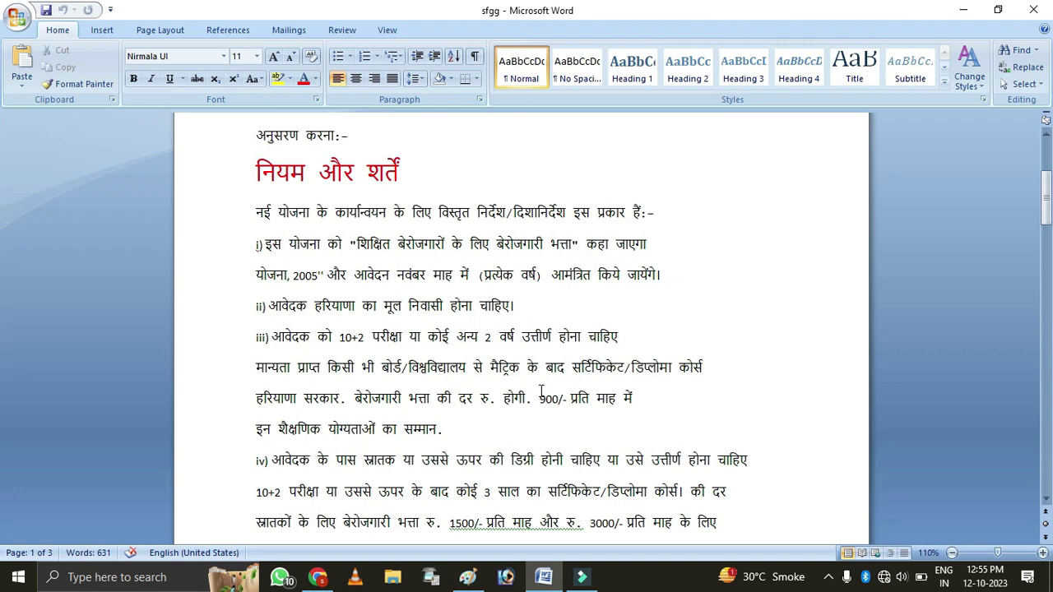
scroll(556, 392, "down", 2)
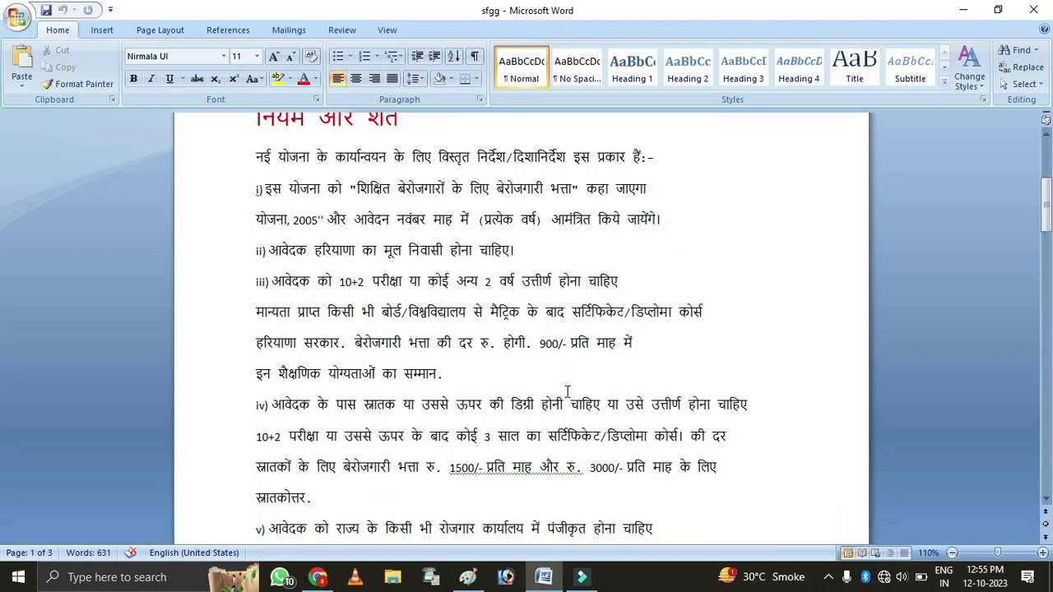
scroll(572, 392, "down", 1)
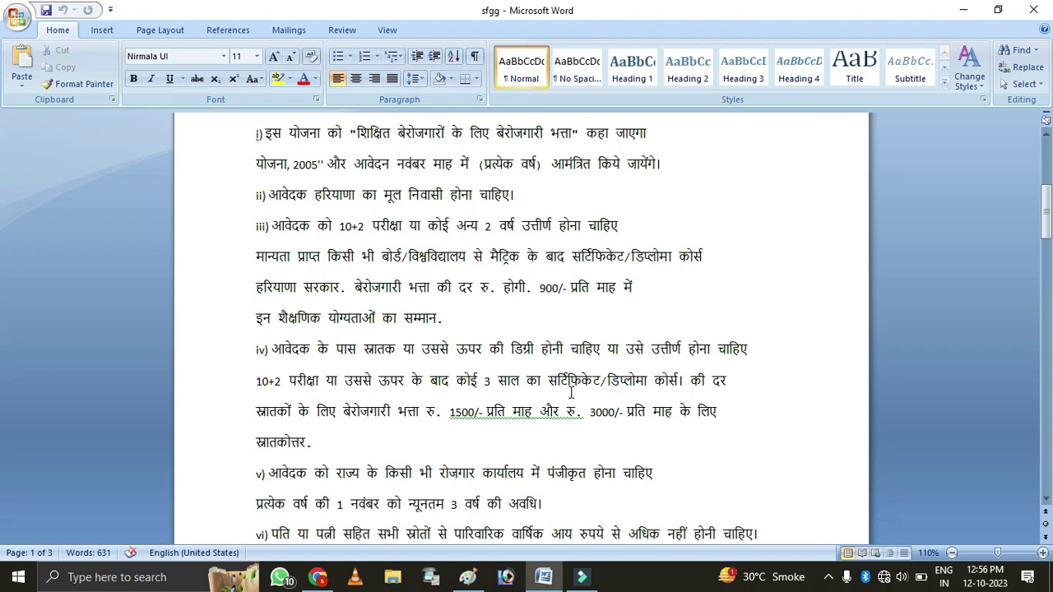
scroll(576, 394, "down", 1)
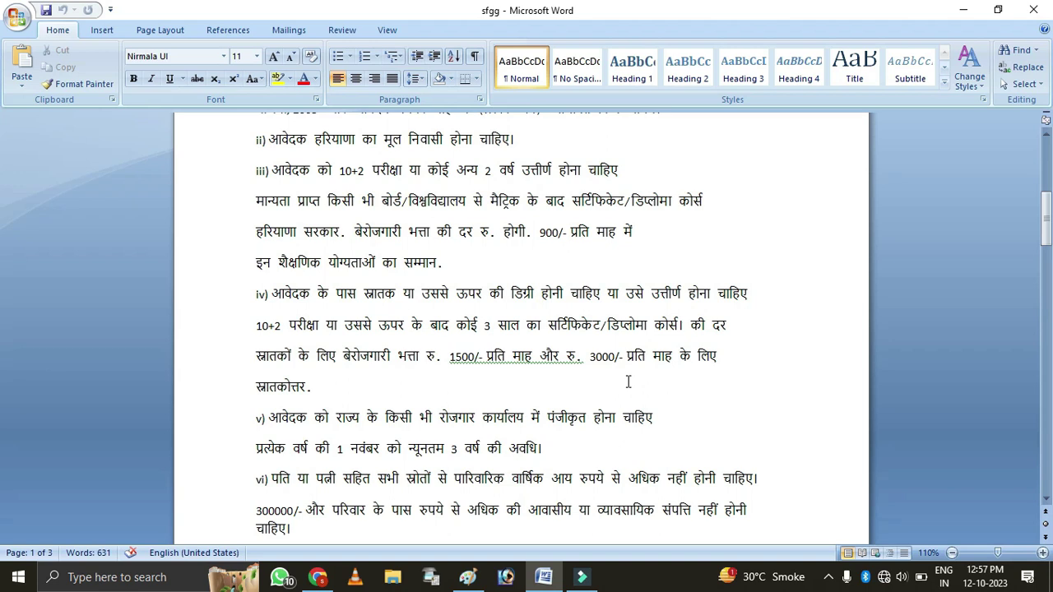
scroll(628, 382, "down", 3)
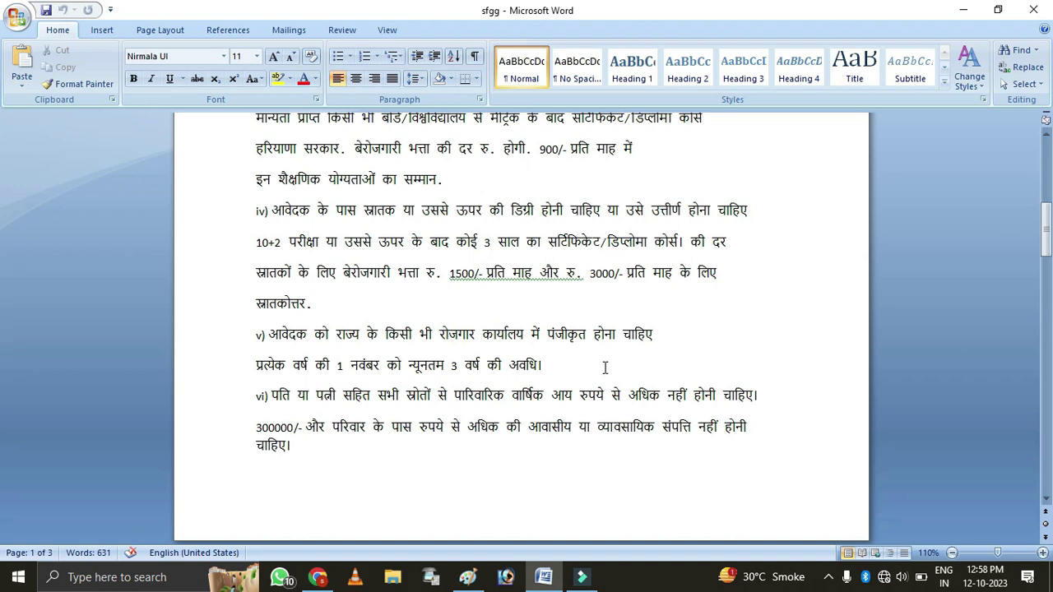
Read eligibility conditions vii to xiii of the scheme on the document's second page
scroll(605, 368, "down", 6)
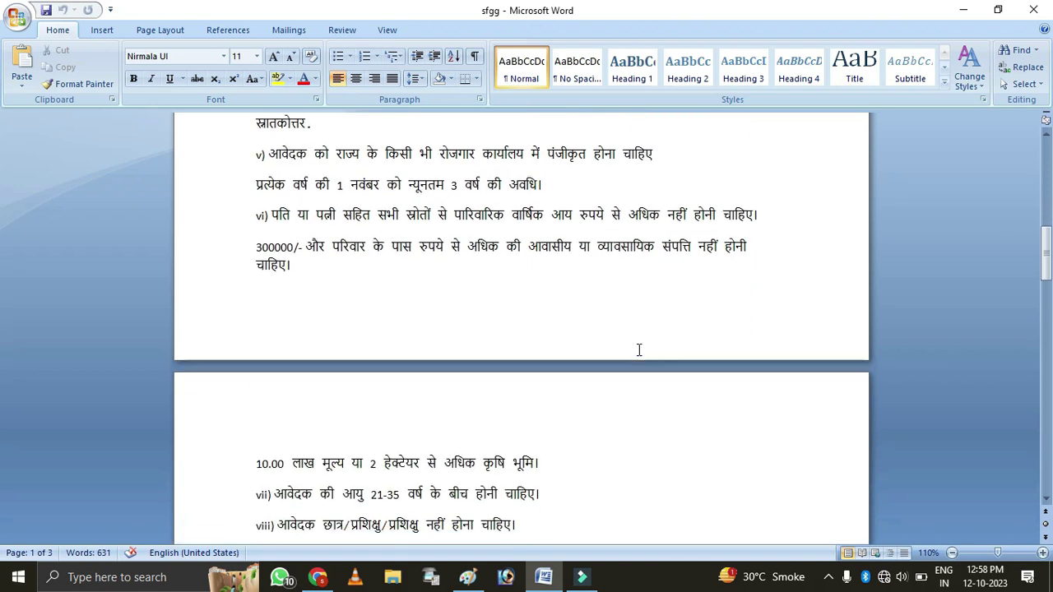
scroll(638, 350, "down", 3)
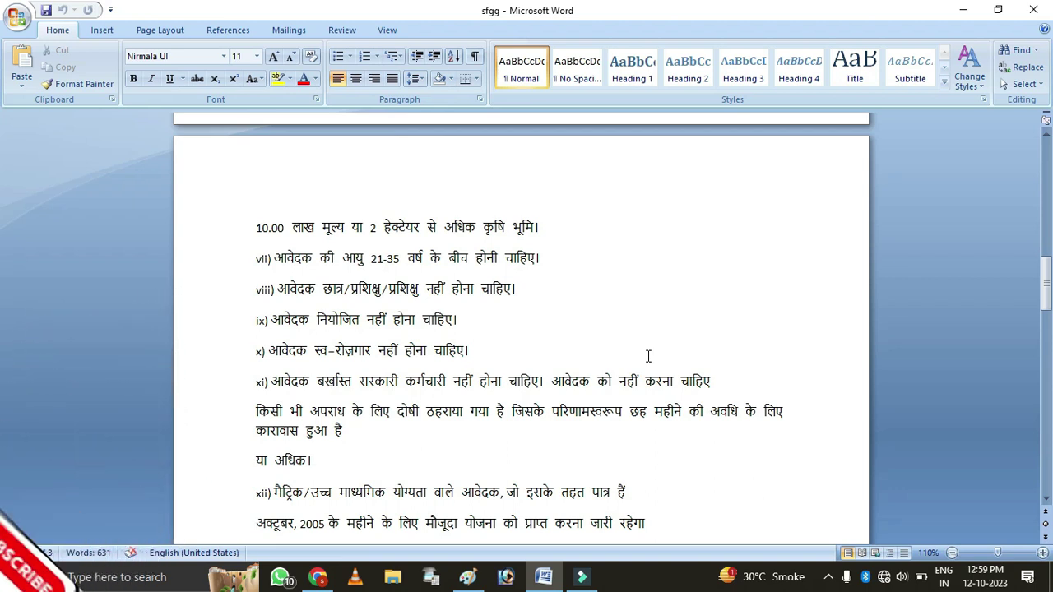
scroll(649, 356, "down", 2)
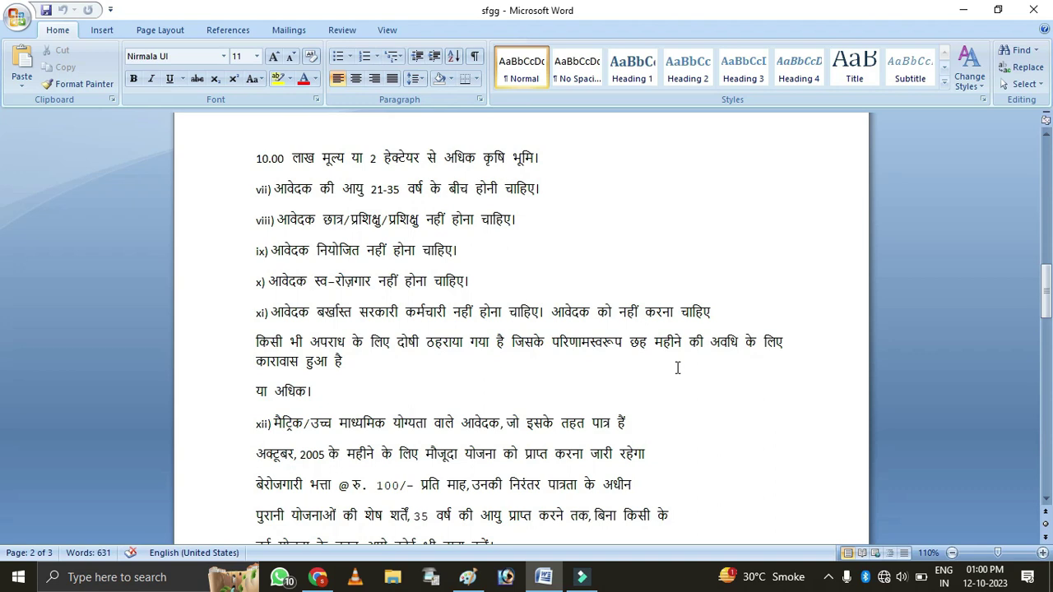
scroll(713, 454, "down", 2)
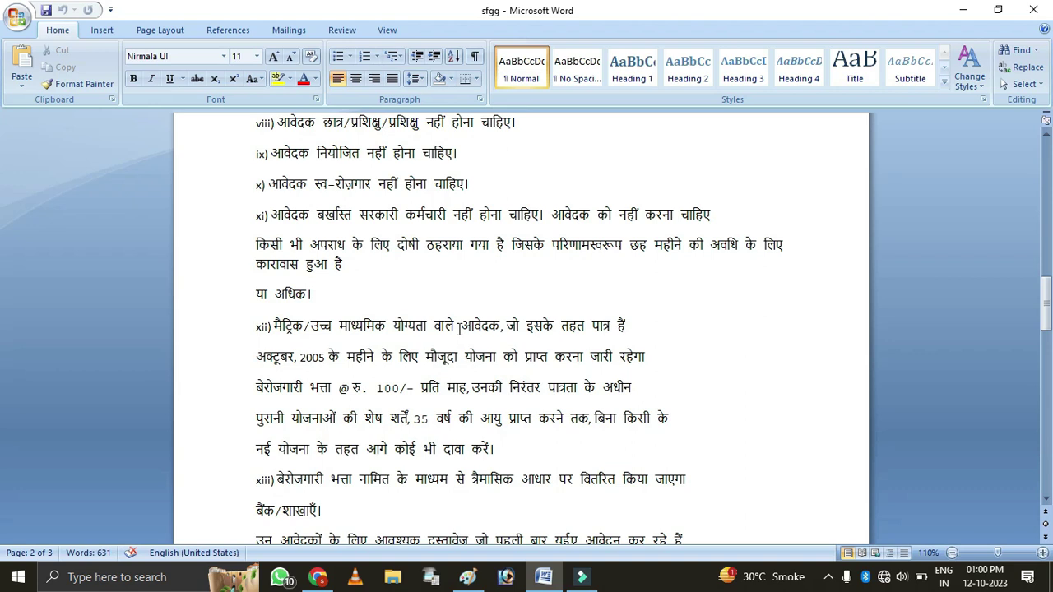
scroll(459, 327, "down", 1)
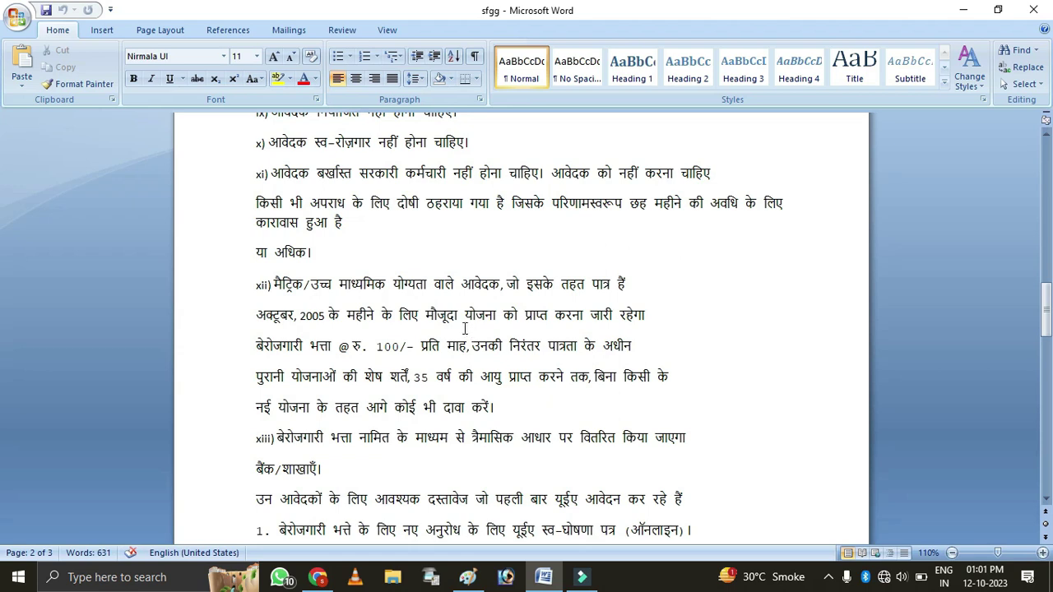
scroll(481, 329, "down", 2)
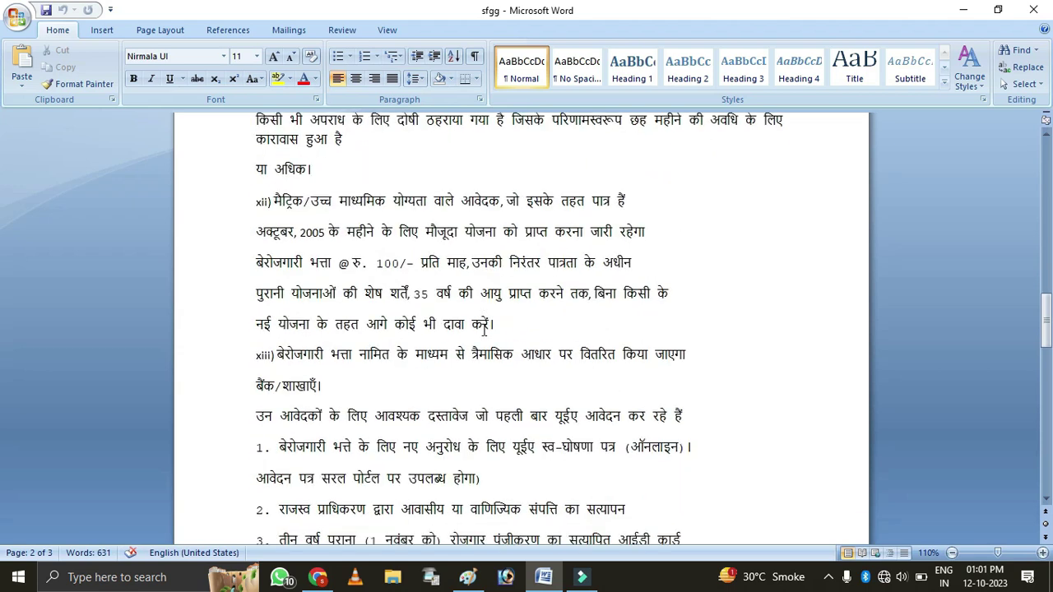
Review the list of required documents 1 to 11 for applicants applying for the allowance for the first time
scroll(485, 328, "down", 2)
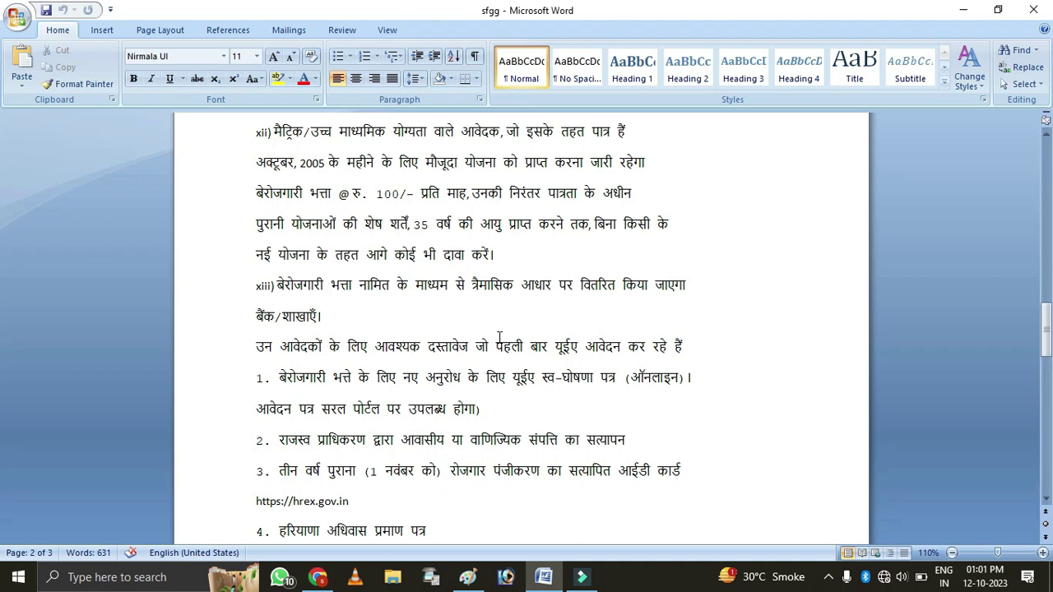
scroll(499, 337, "down", 3)
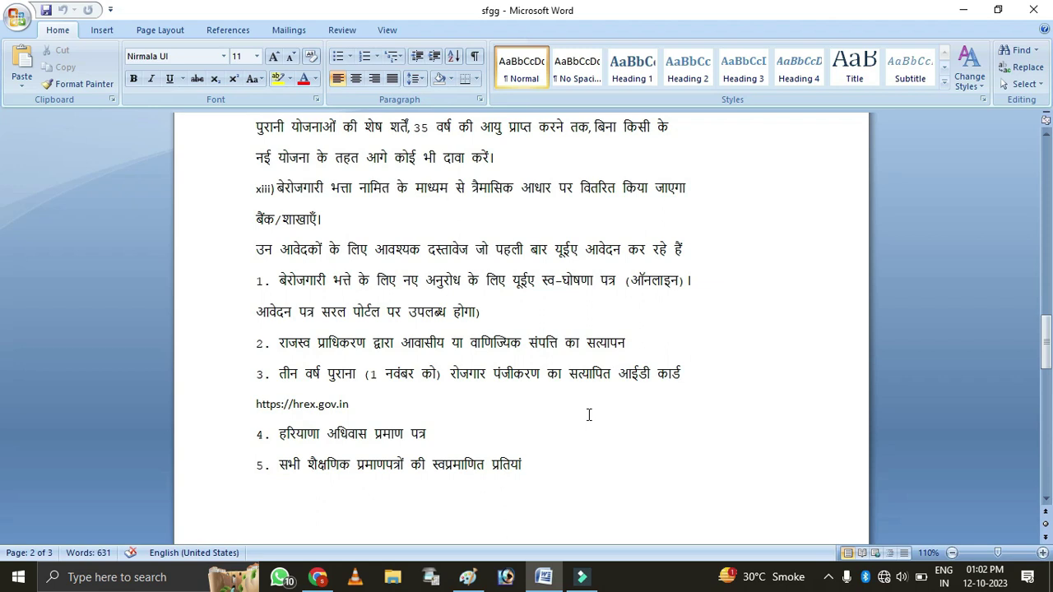
scroll(617, 417, "down", 1)
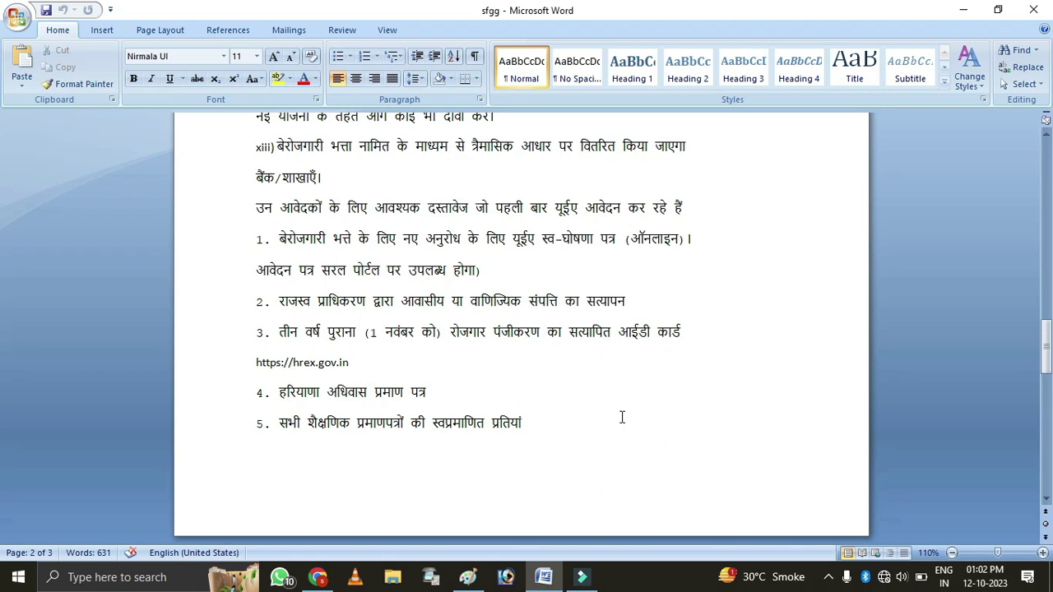
scroll(622, 418, "down", 7)
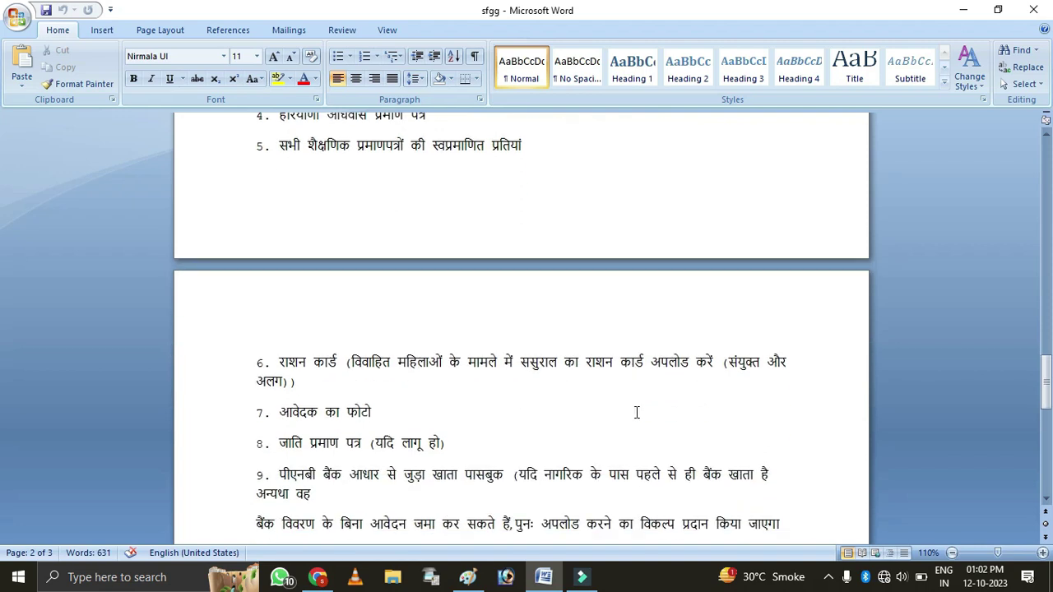
scroll(637, 412, "down", 2)
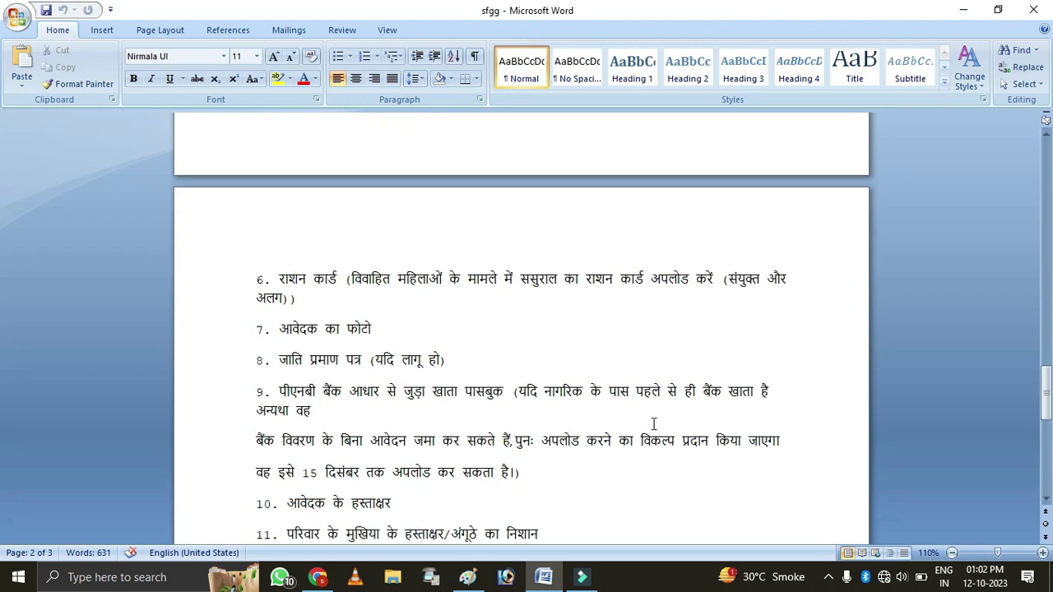
scroll(654, 423, "down", 2)
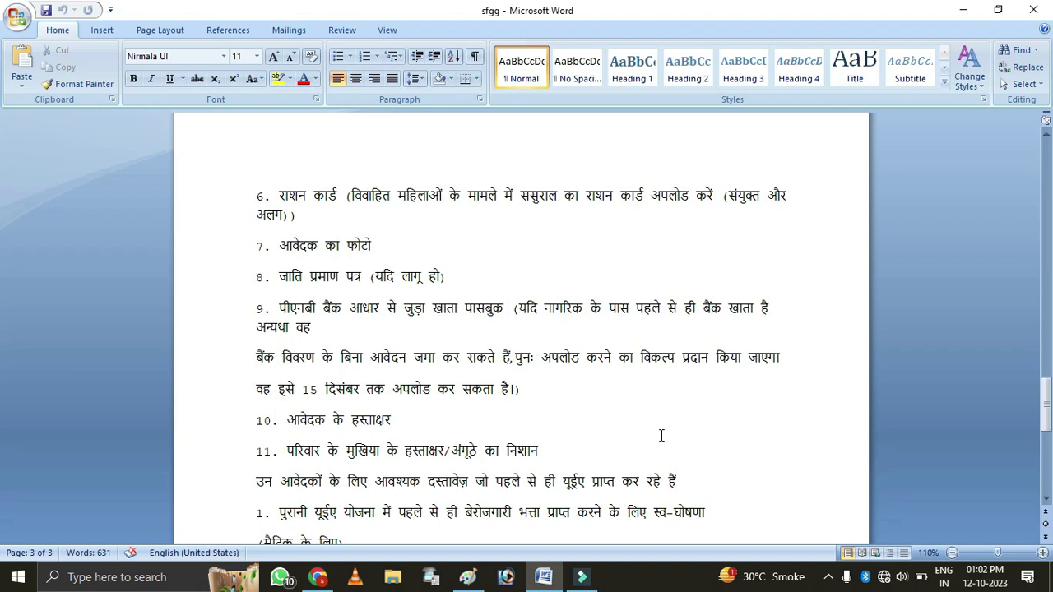
Review the required documents for applicants already receiving the allowance, on the document's last page
scroll(680, 432, "down", 2)
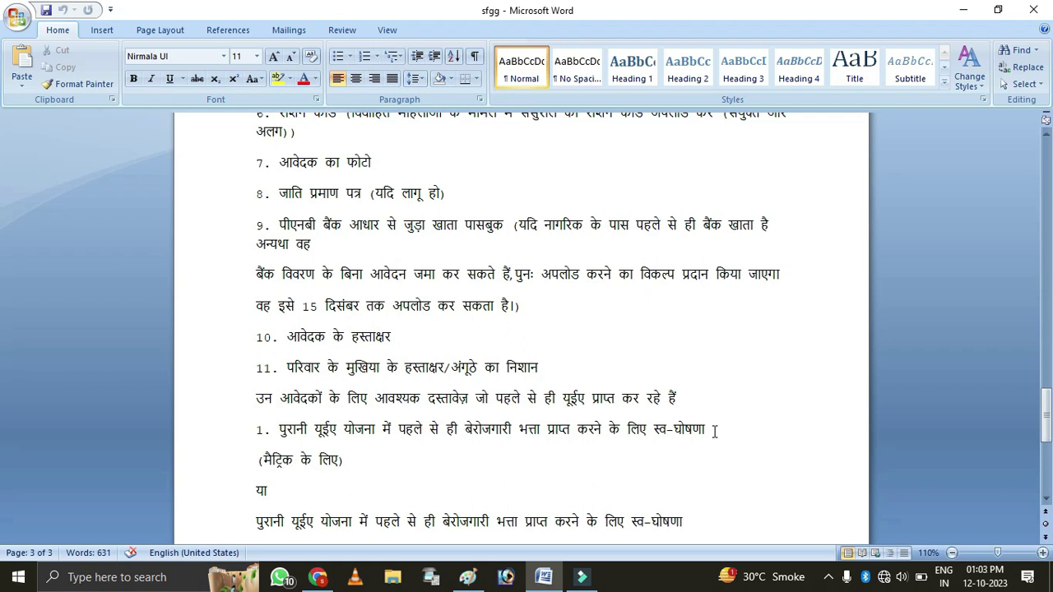
scroll(728, 418, "down", 3)
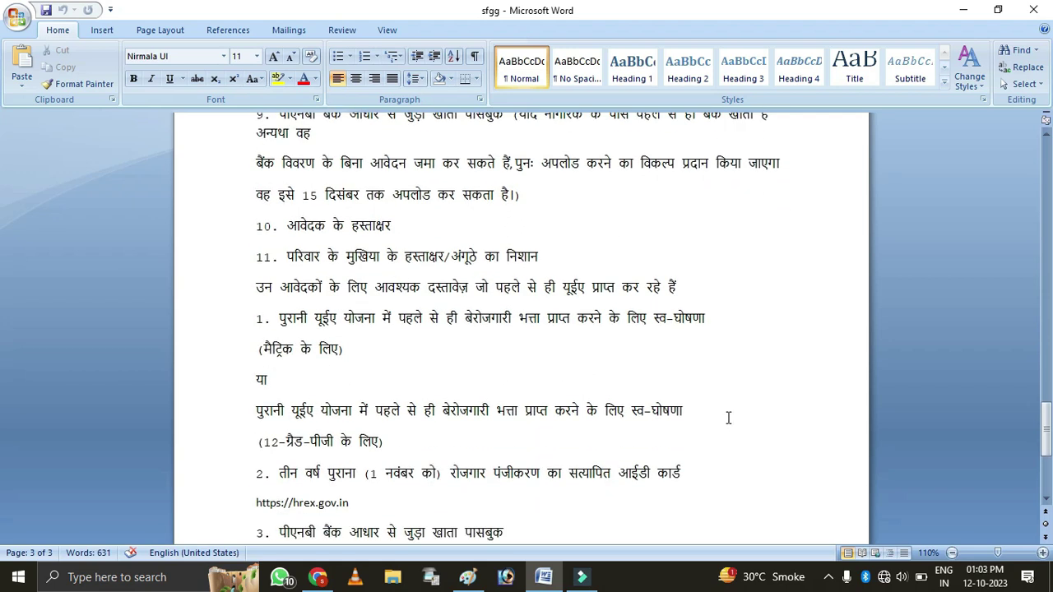
scroll(729, 418, "down", 2)
scroll(719, 413, "down", 2)
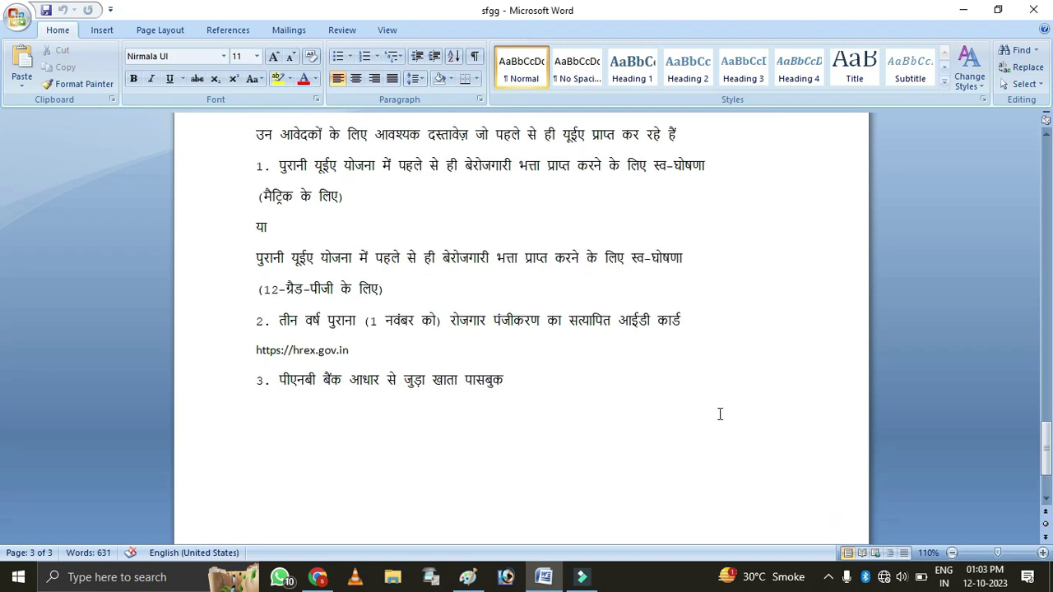
scroll(719, 413, "down", 2)
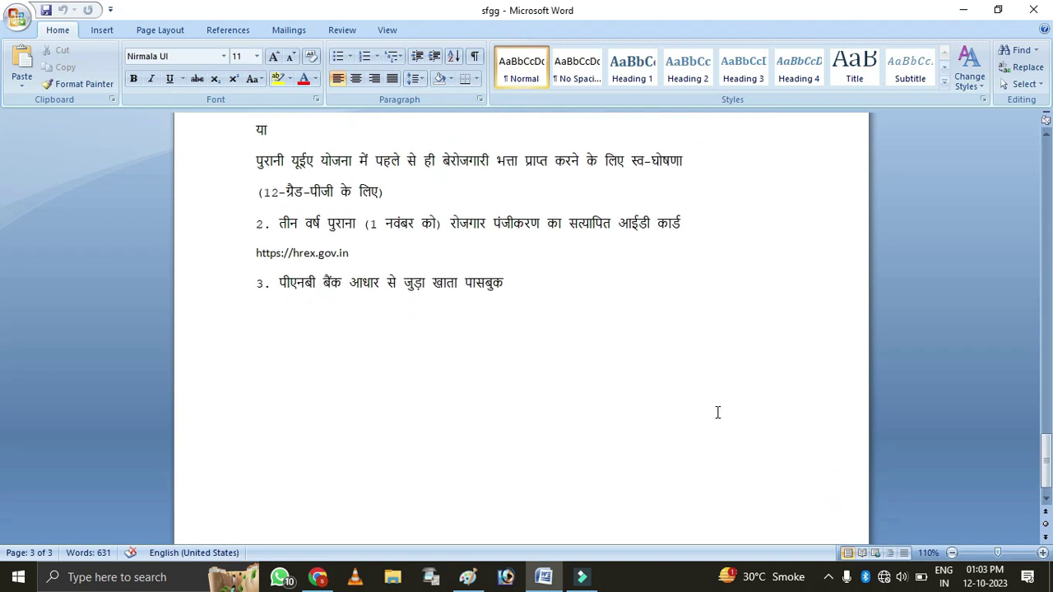
scroll(717, 413, "up", 8)
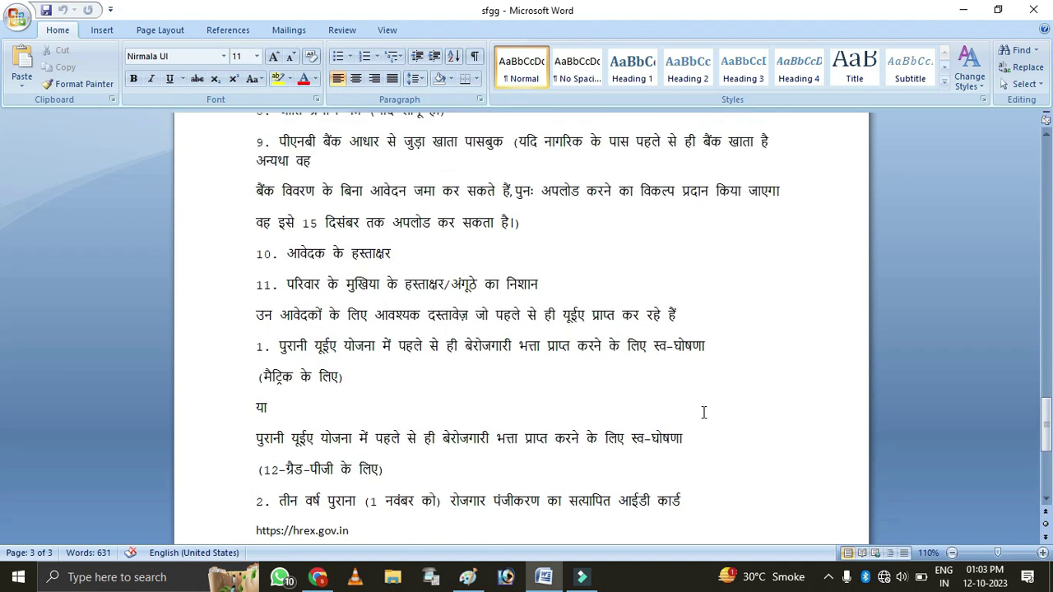
scroll(703, 413, "up", 5)
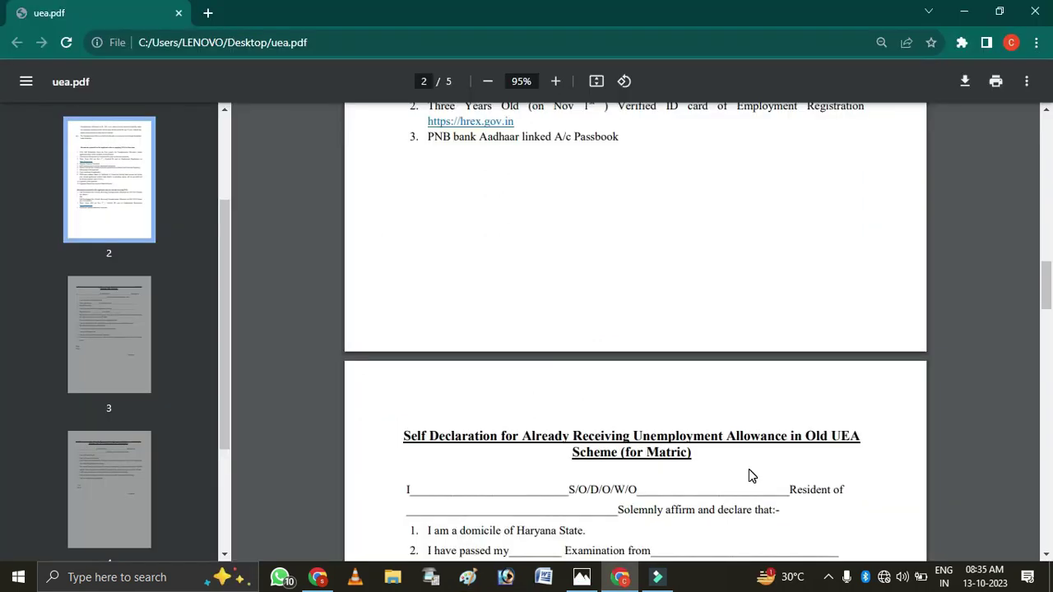
Examine the Matric self-declaration form for existing allowance recipients on page 3 of uea.pdf, down to its date, place and deponent fields
scroll(749, 475, "down", 3)
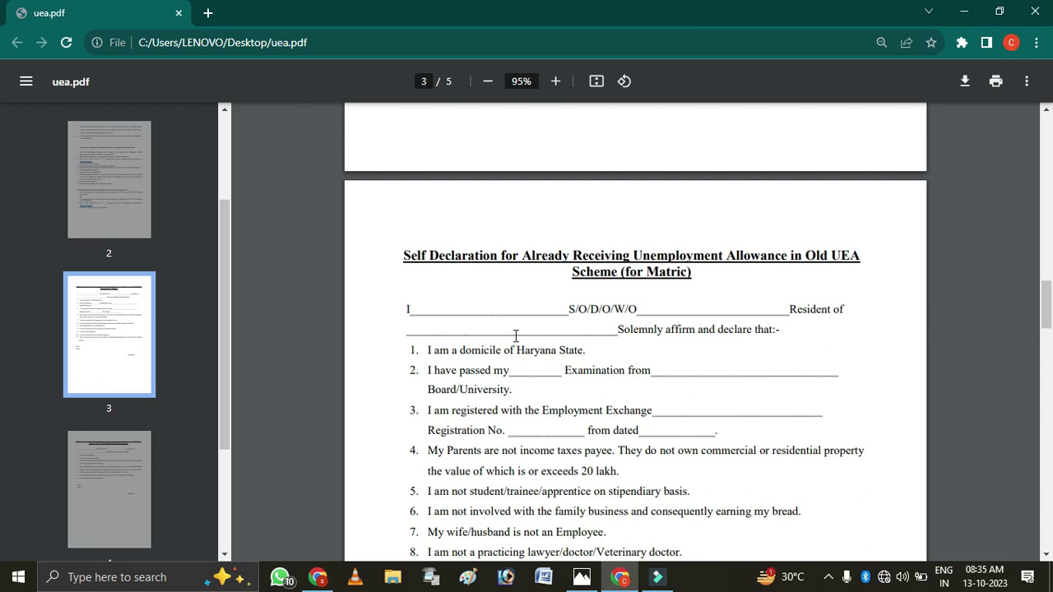
scroll(511, 333, "down", 1)
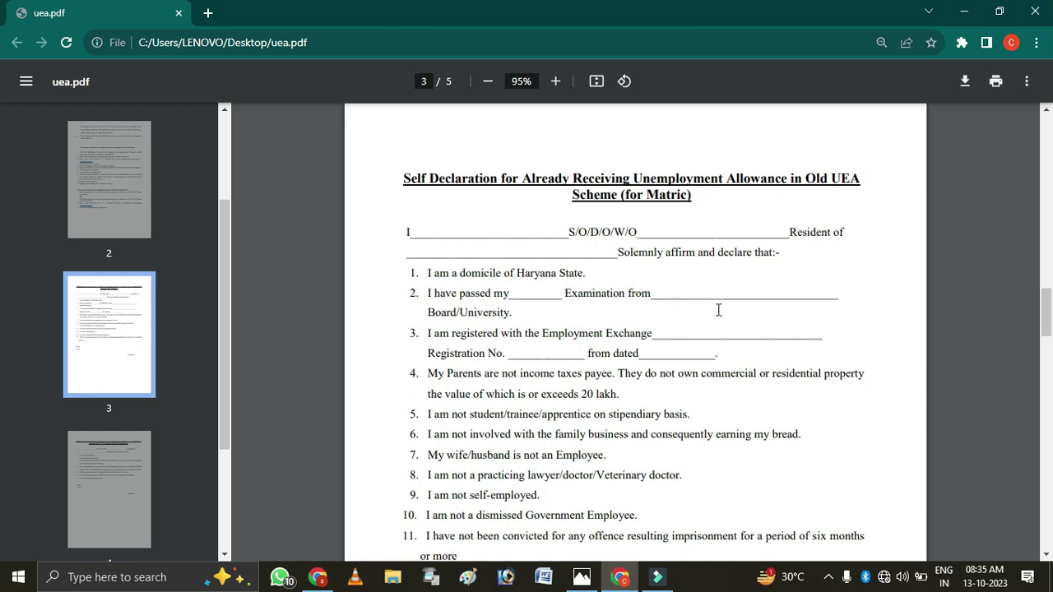
scroll(721, 323, "down", 1)
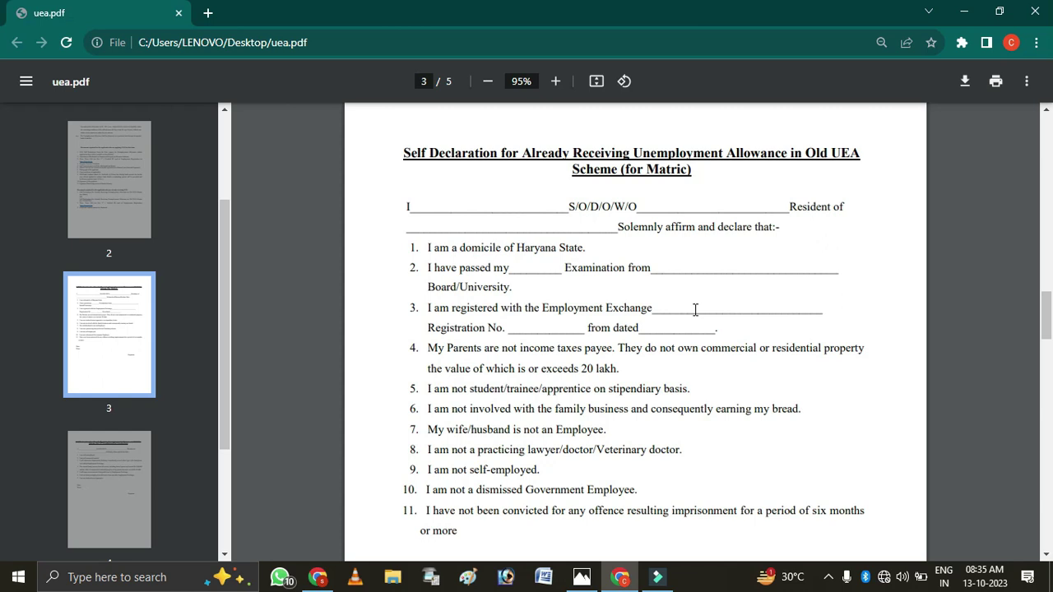
scroll(696, 309, "down", 2)
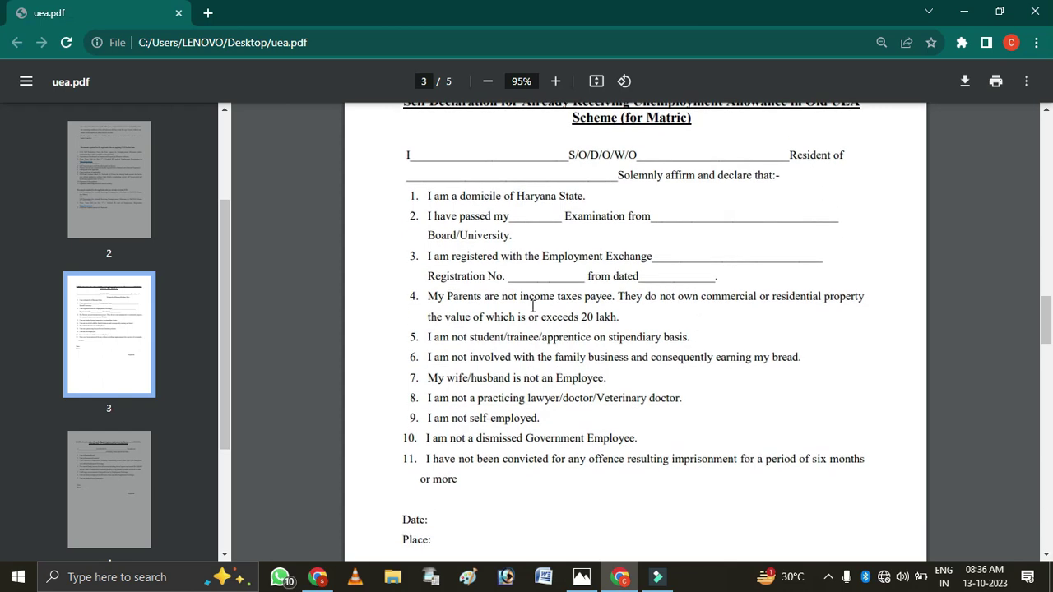
scroll(663, 284, "down", 5)
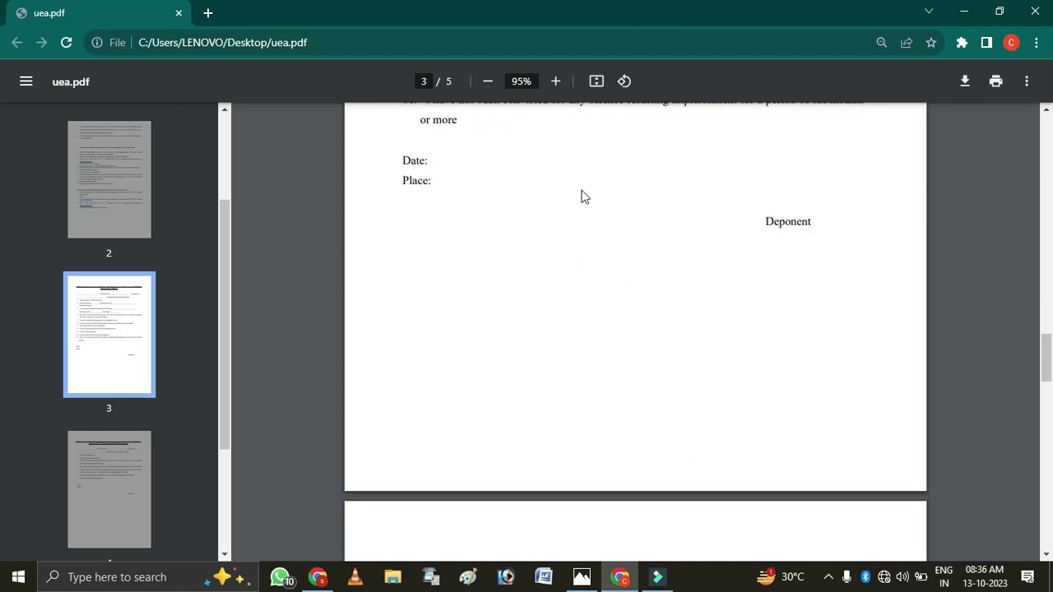
Examine the 12th/Graduation/Post Graduation self-declaration on page 4 of uea.pdf and the Revenue Authority property attestation form on page 5
scroll(765, 226, "down", 5)
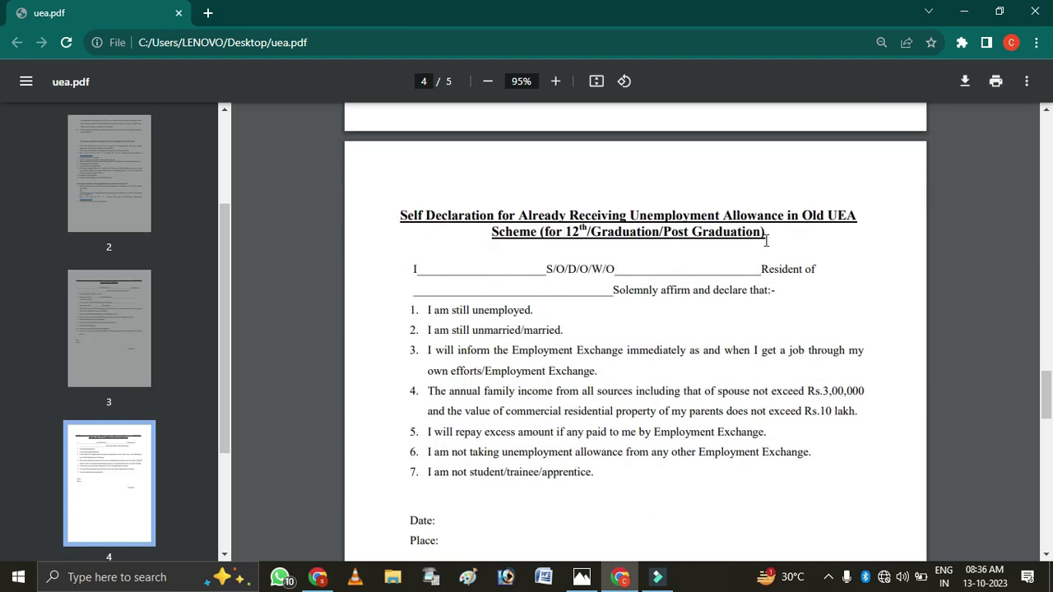
scroll(724, 240, "down", 1)
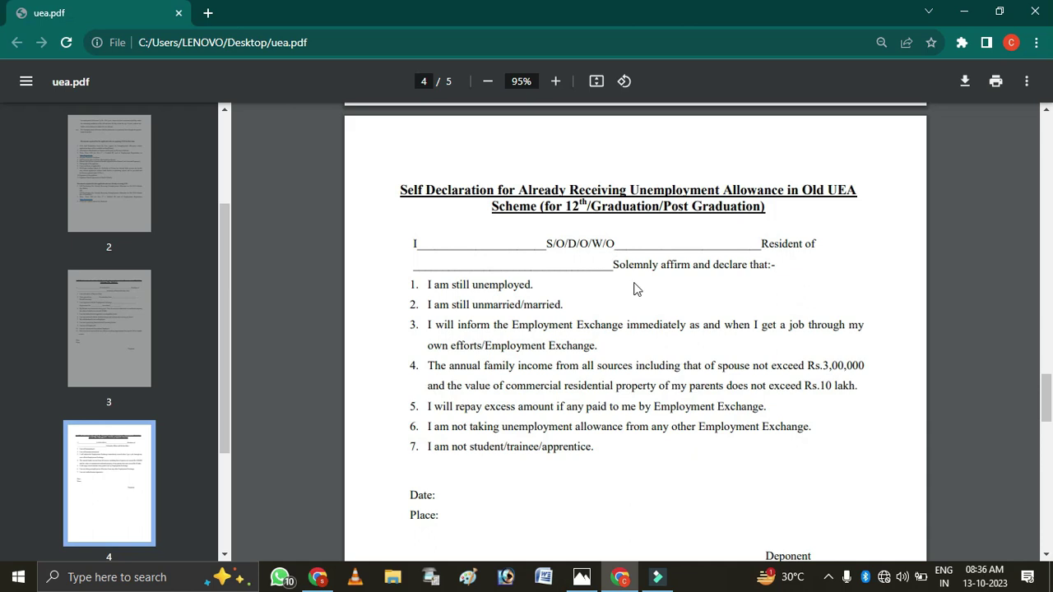
scroll(590, 379, "down", 1)
scroll(591, 387, "down", 3)
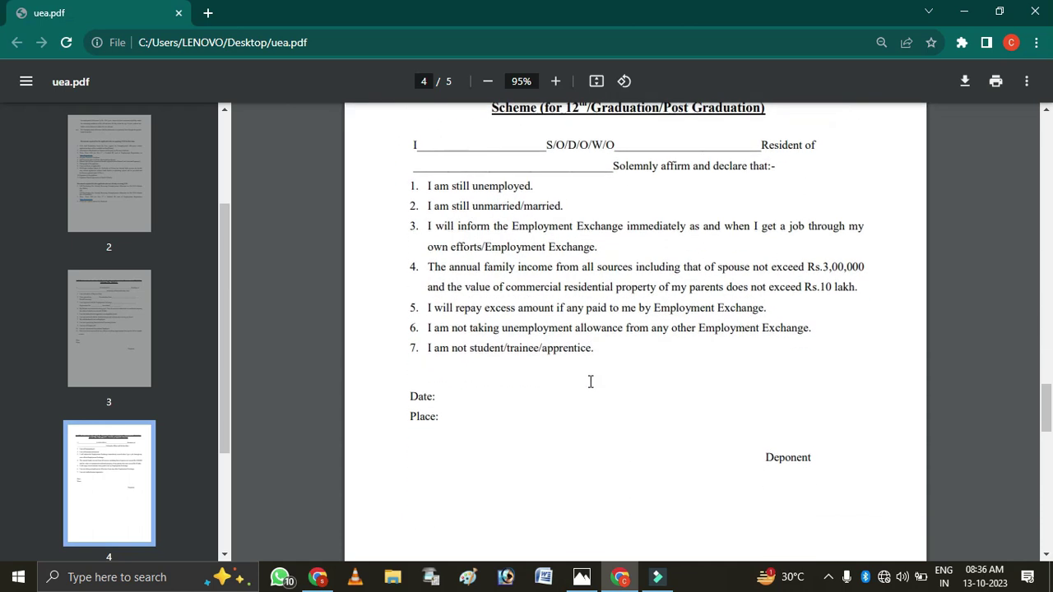
scroll(591, 392, "down", 12)
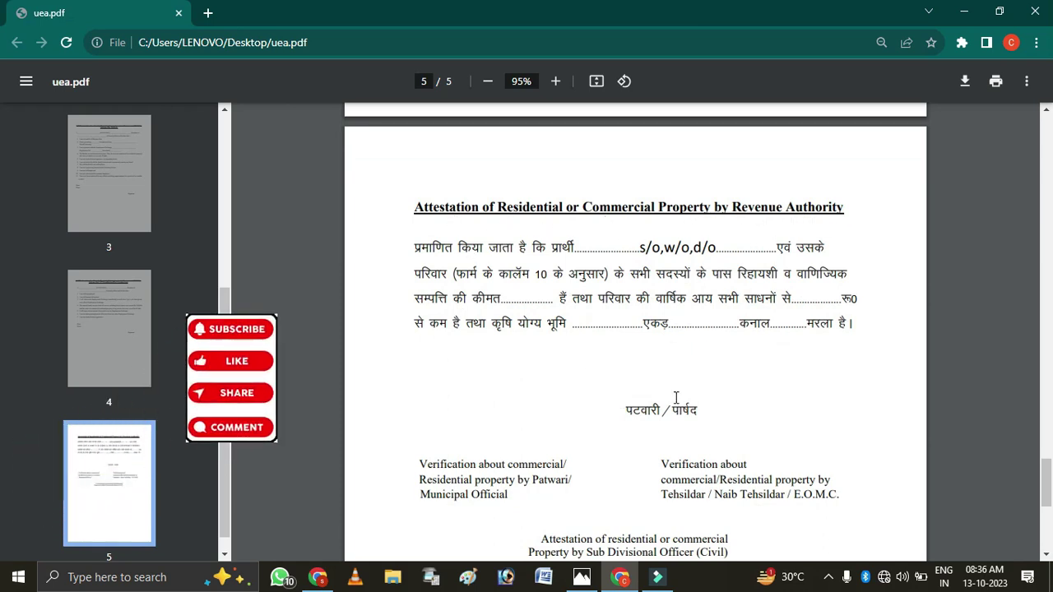
Examine the rest of the property attestation form on page 5, through the Patwari, Tehsildar and Sub Divisional Officer (Civil) verification fields
scroll(682, 395, "down", 1)
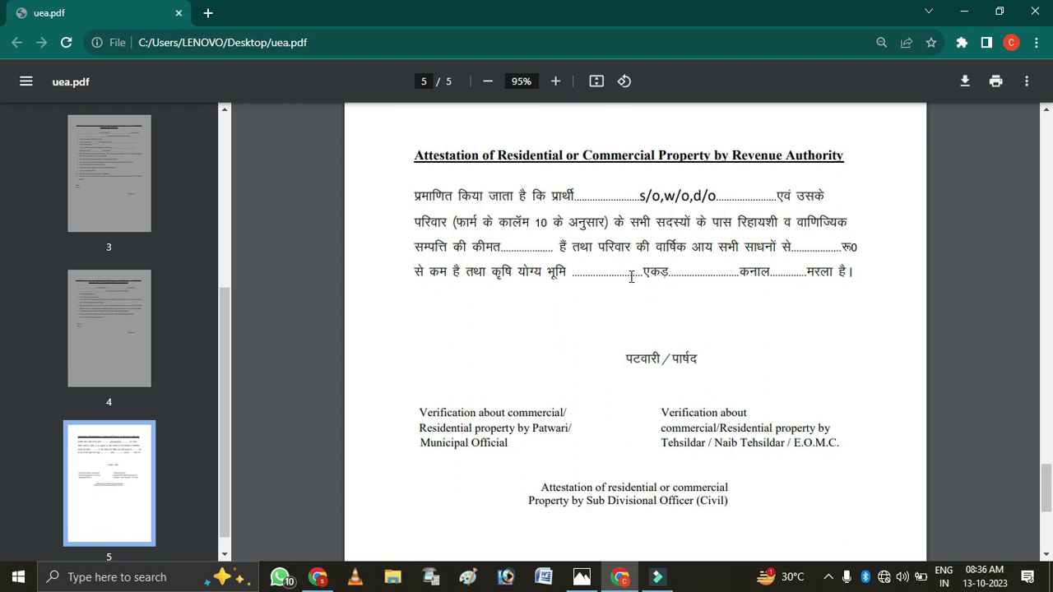
scroll(766, 305, "down", 2)
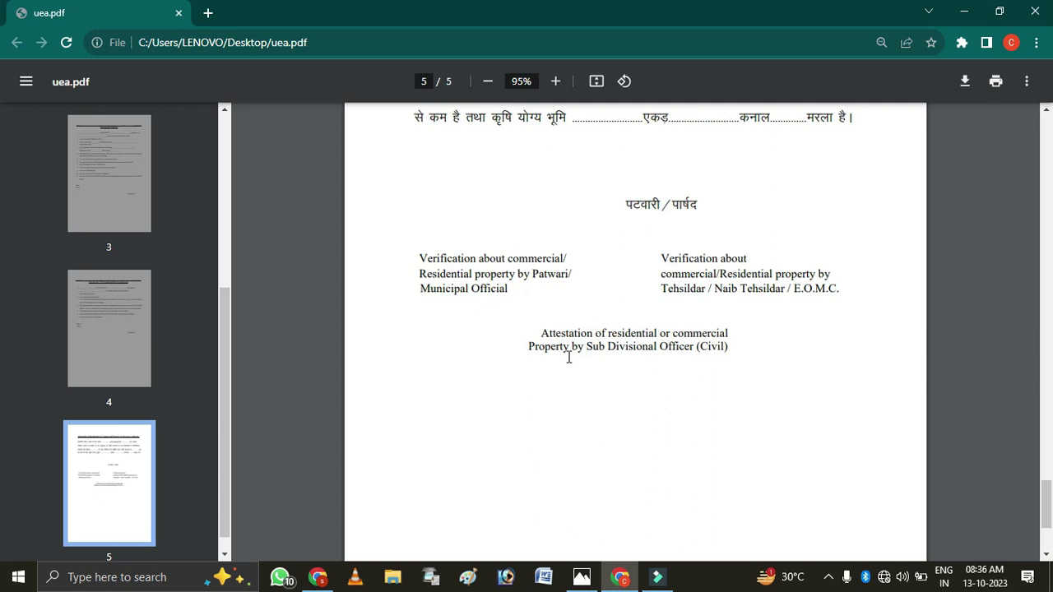
scroll(665, 395, "down", 1)
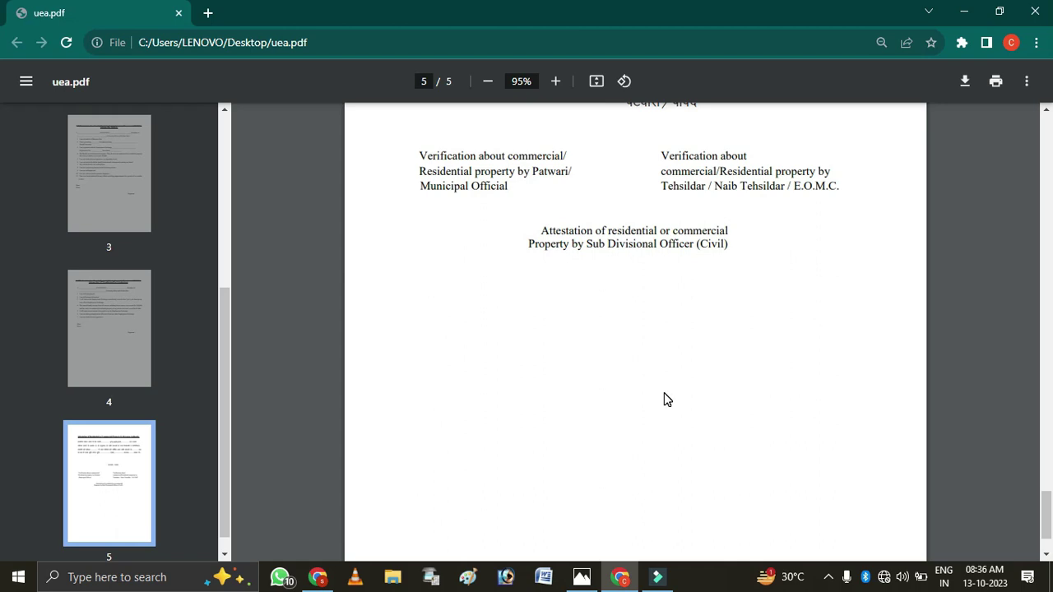
scroll(666, 399, "up", 1)
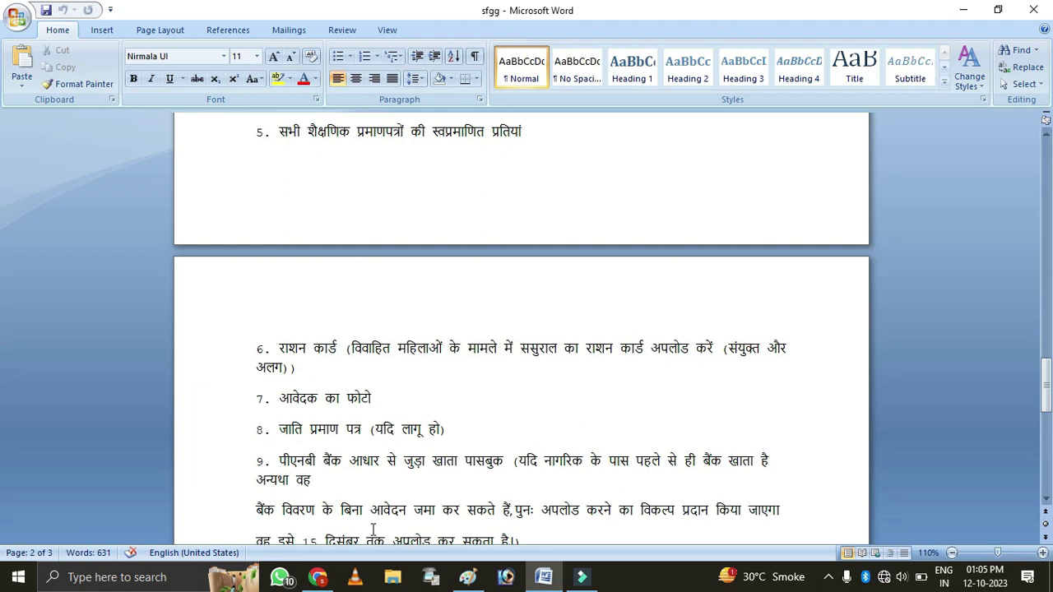
Switch from Word to Chrome and bring up the ServicePlus page of available services for Haryana
left_click(318, 577)
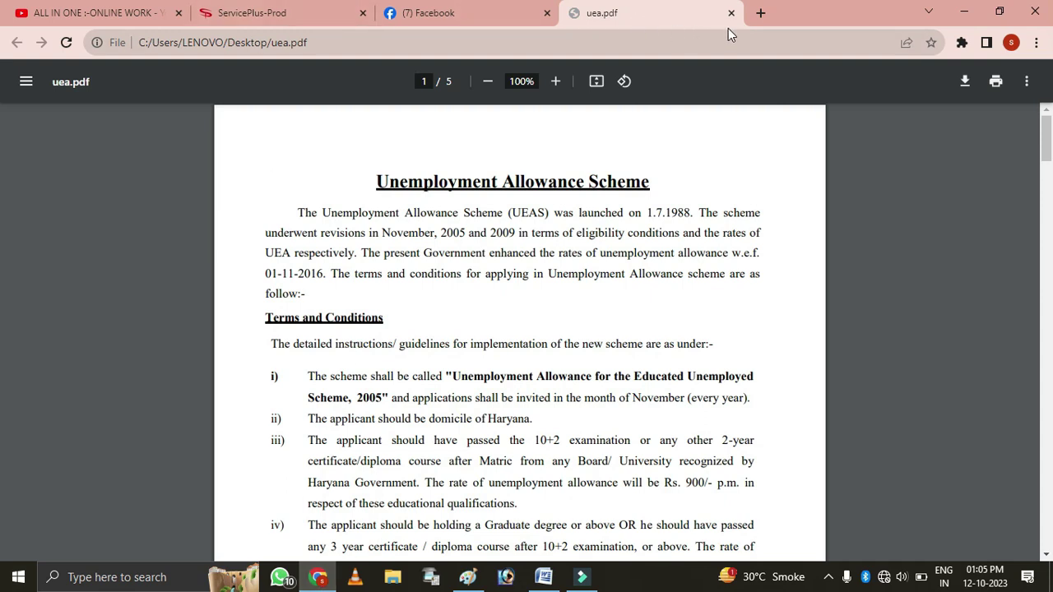
left_click(315, 11)
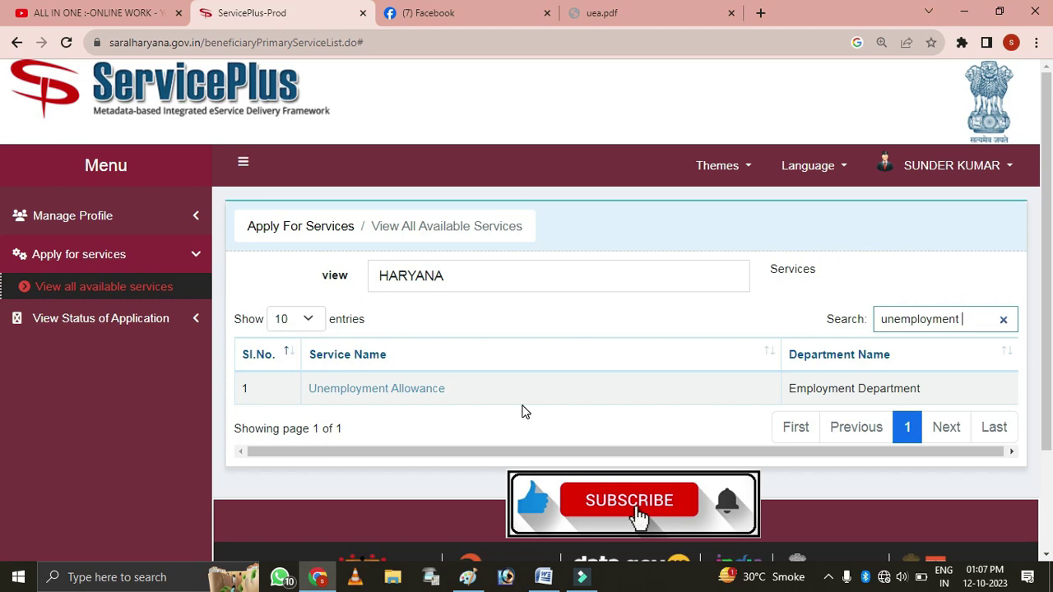
Check the application period in the system calendar, selecting 1 November and moving on to the November 2023 month view
left_click(991, 580)
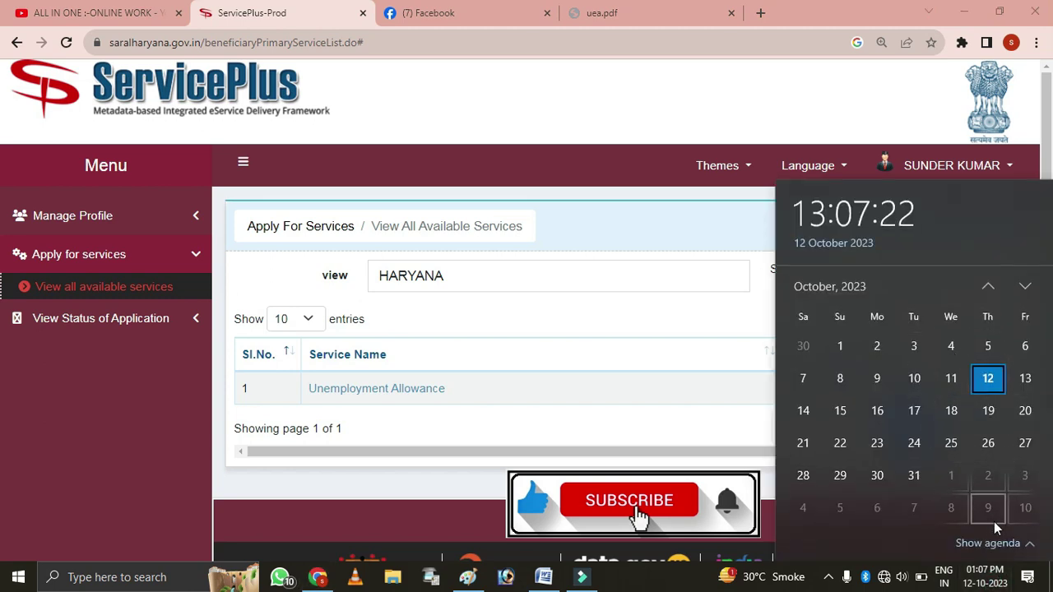
left_click(951, 480)
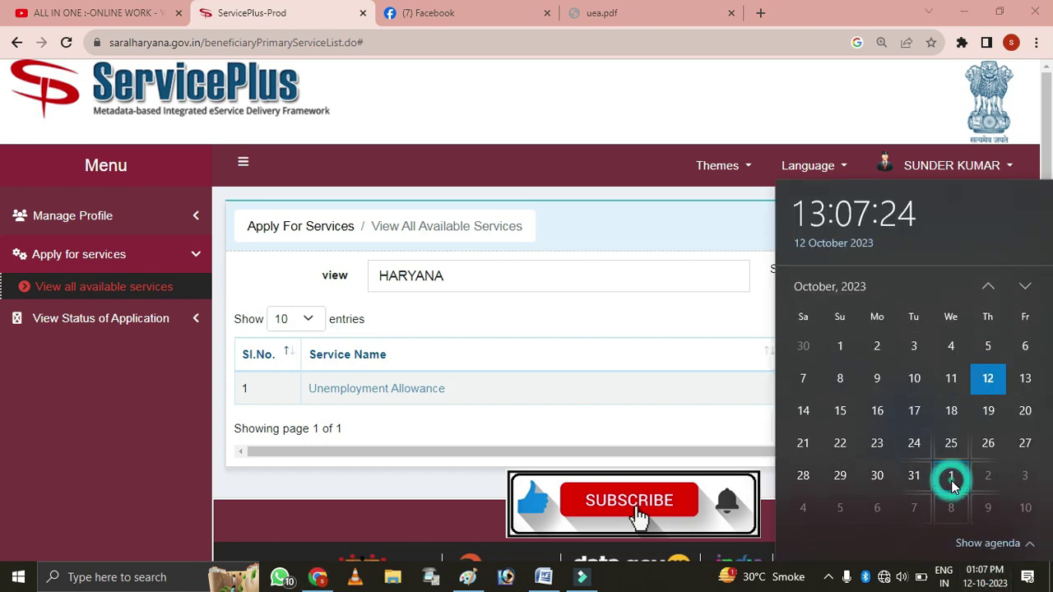
left_click(951, 481)
left_click(951, 482)
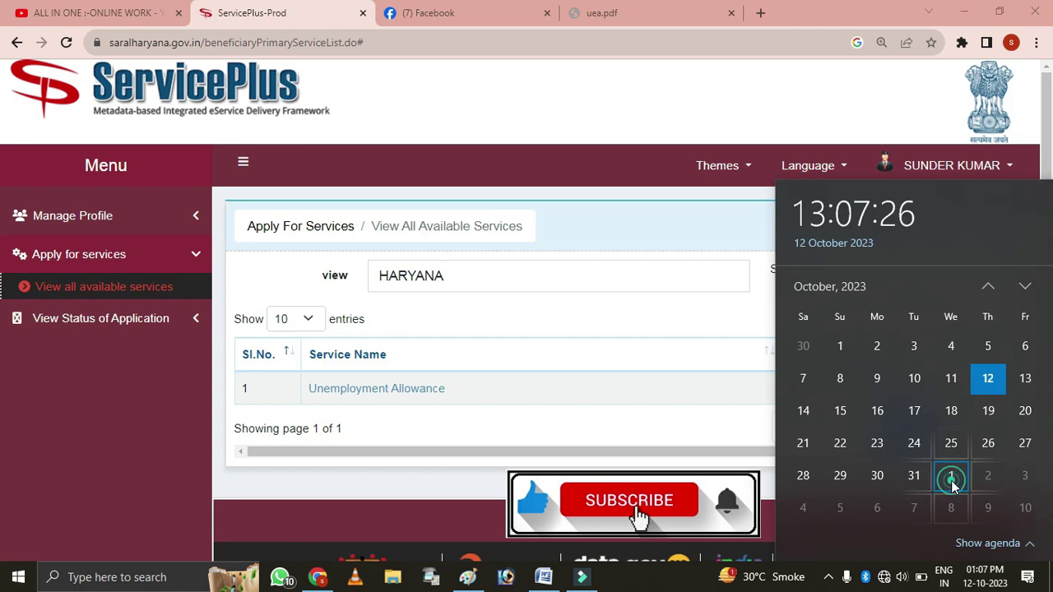
left_click(951, 481)
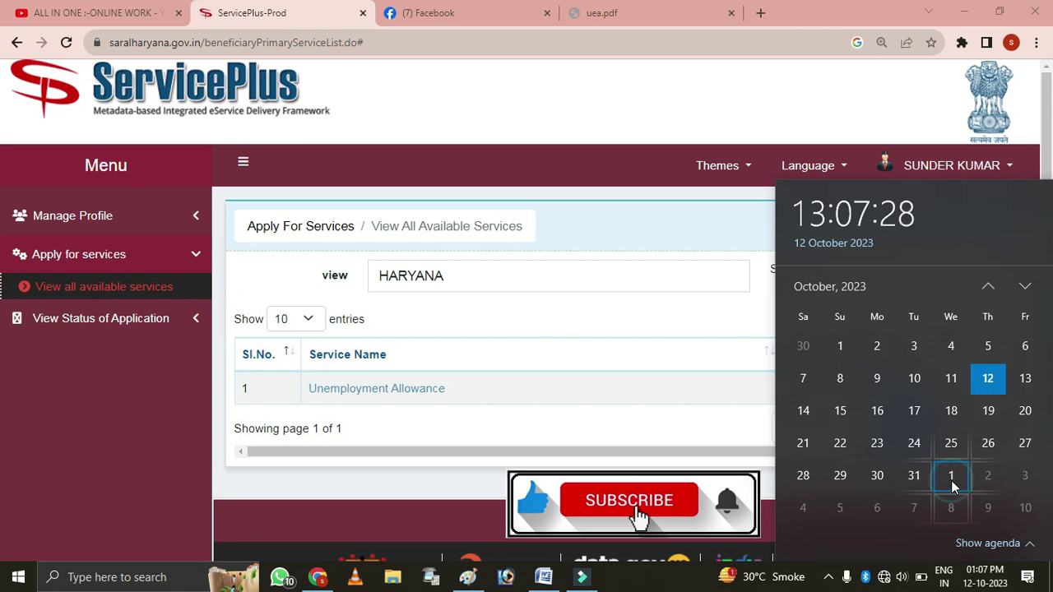
left_click(913, 477)
left_click(946, 481)
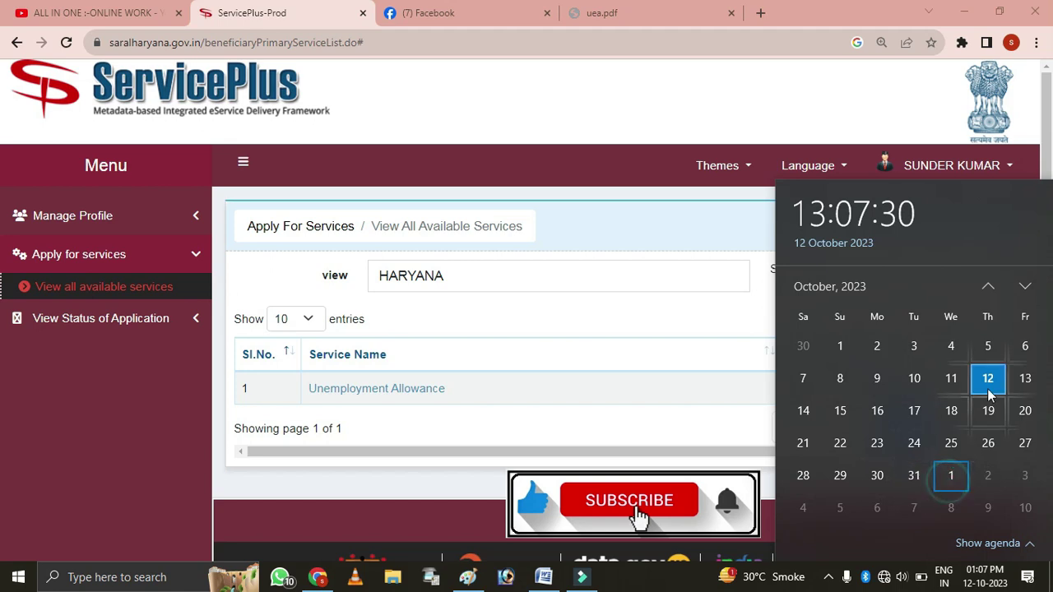
left_click(856, 247)
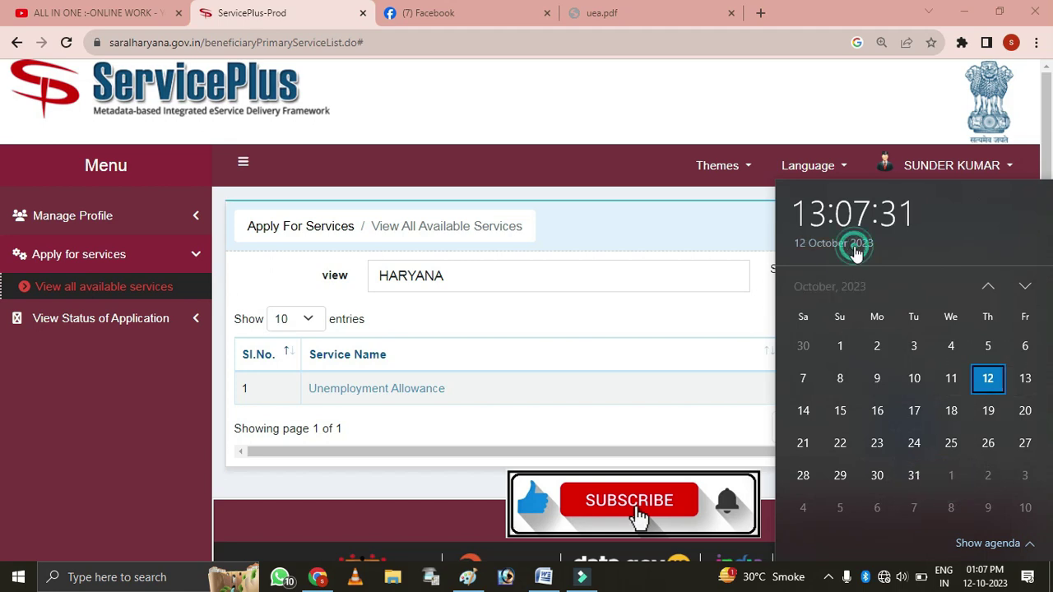
left_click(1025, 292)
left_click(1025, 292)
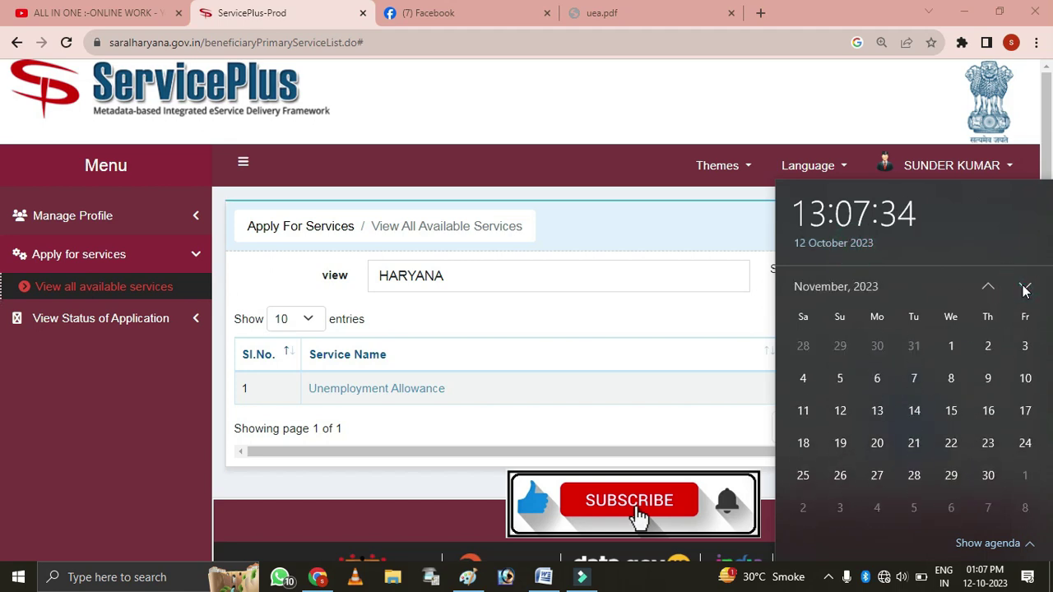
left_click(886, 578)
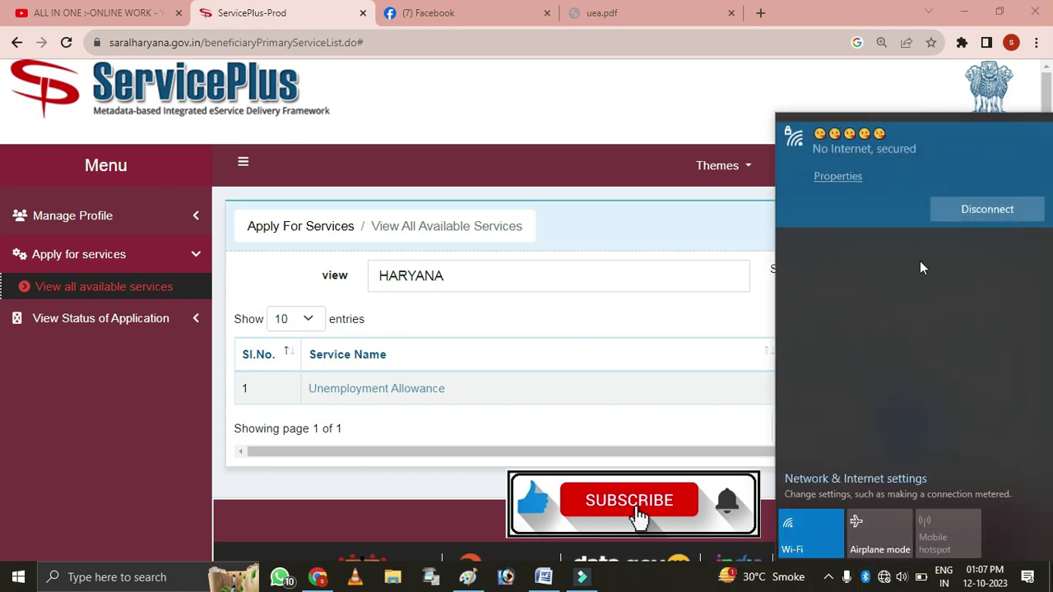
left_click(829, 579)
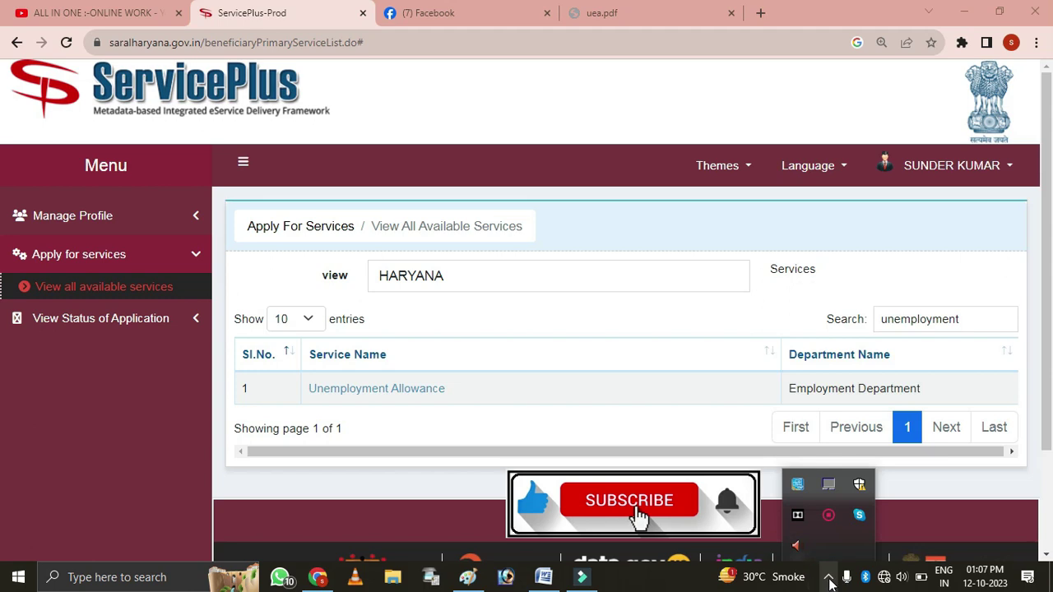
right_click(828, 520)
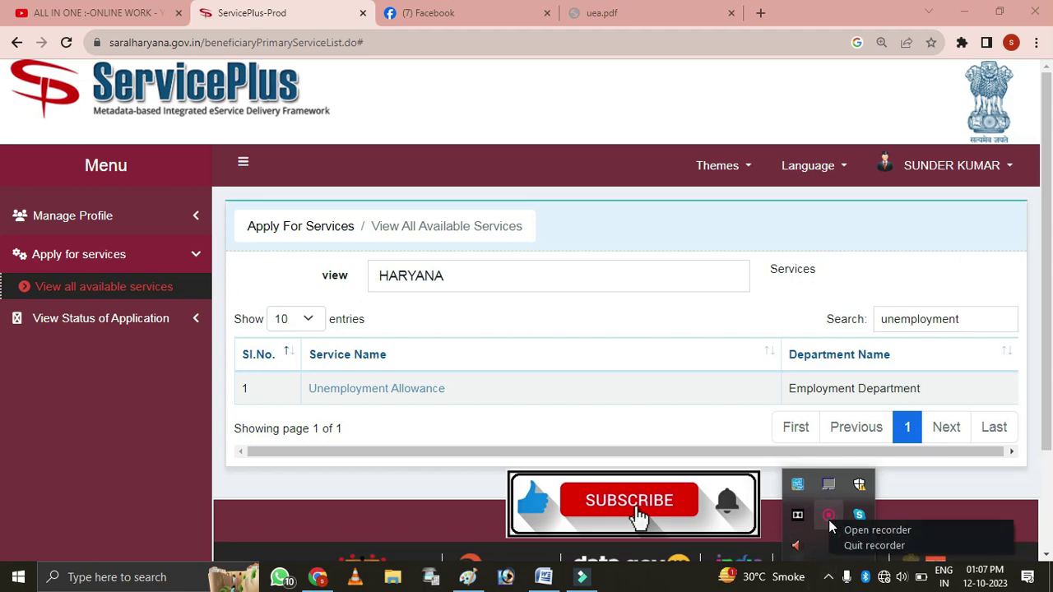